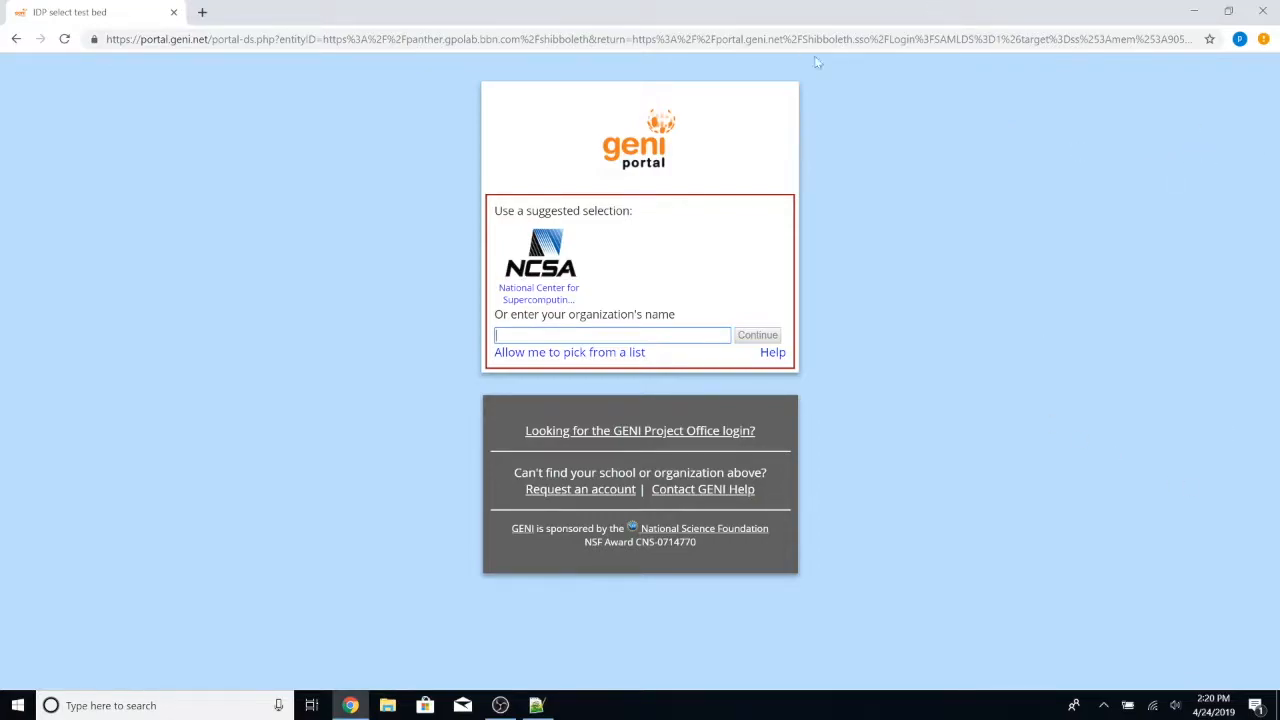
Sign in through the National Center for Supercomputing Applications and create a slice named vPark-geniuser in ExampleProject
{"action": "left_click", "coordinate": [525, 283]}
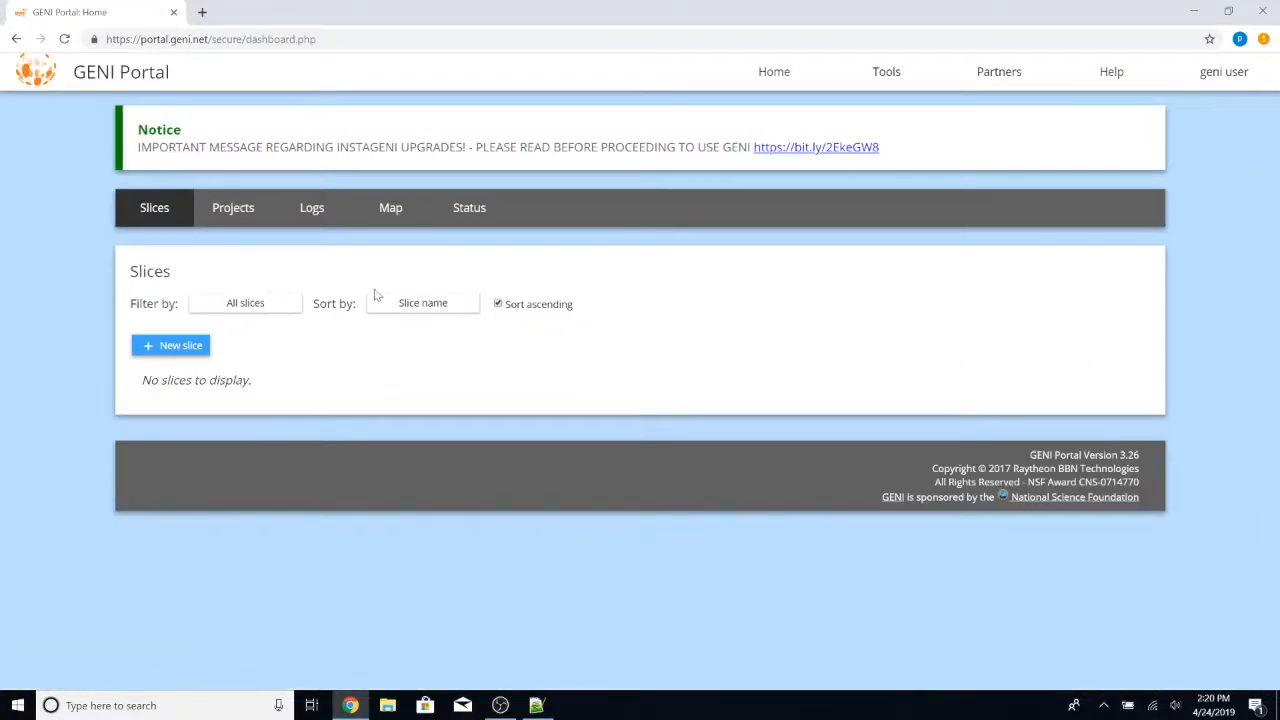
{"action": "left_click", "coordinate": [171, 346]}
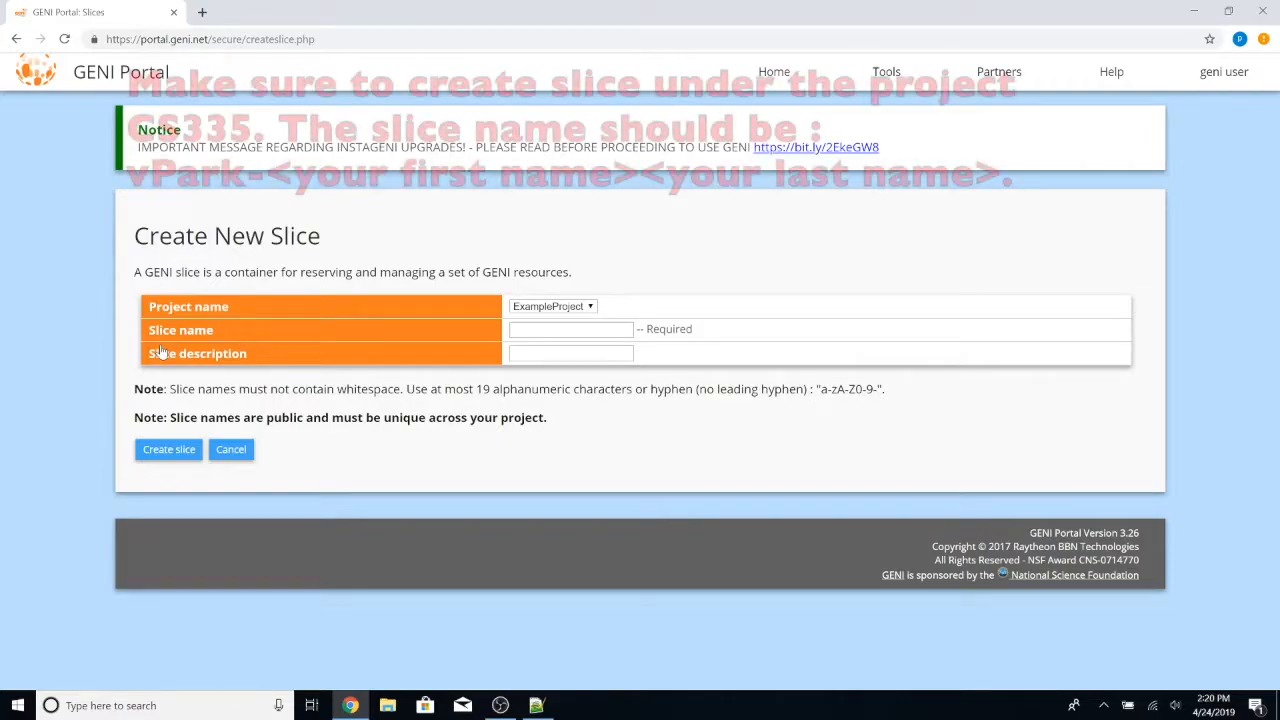
{"action": "left_click", "coordinate": [571, 330]}
{"action": "type", "text": "vP"}
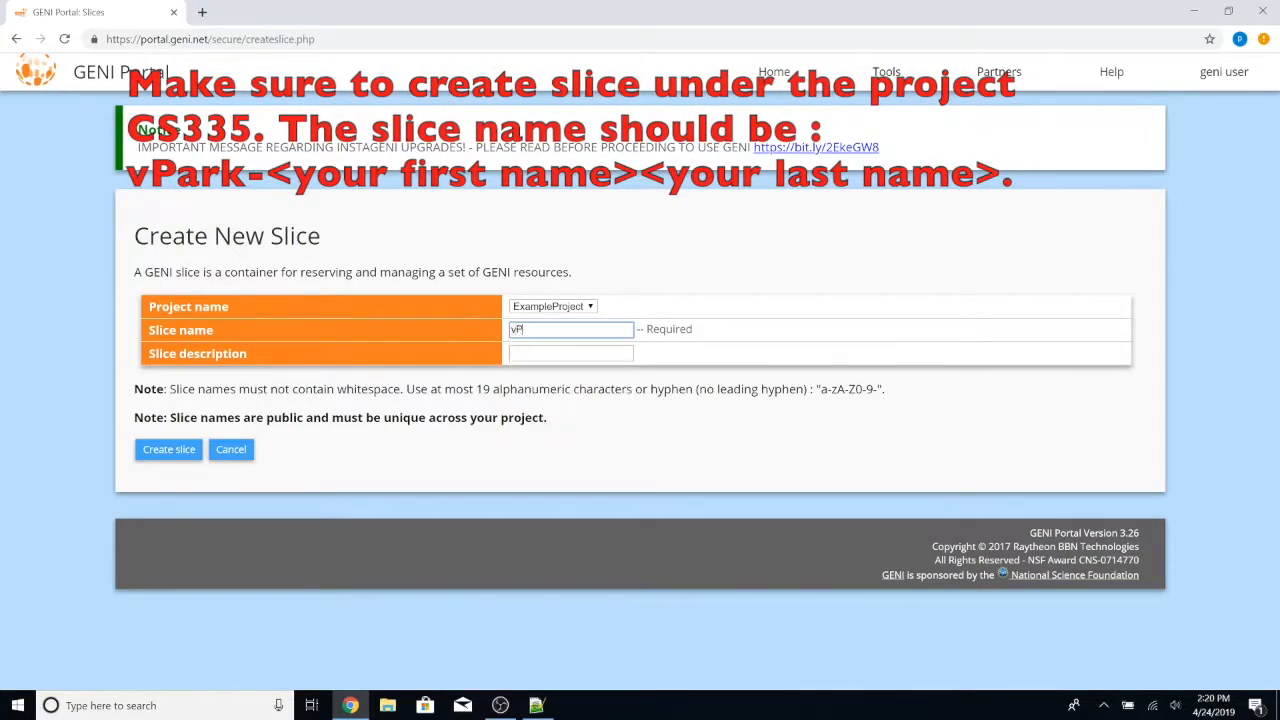
{"action": "type", "text": "ark-geniuser"}
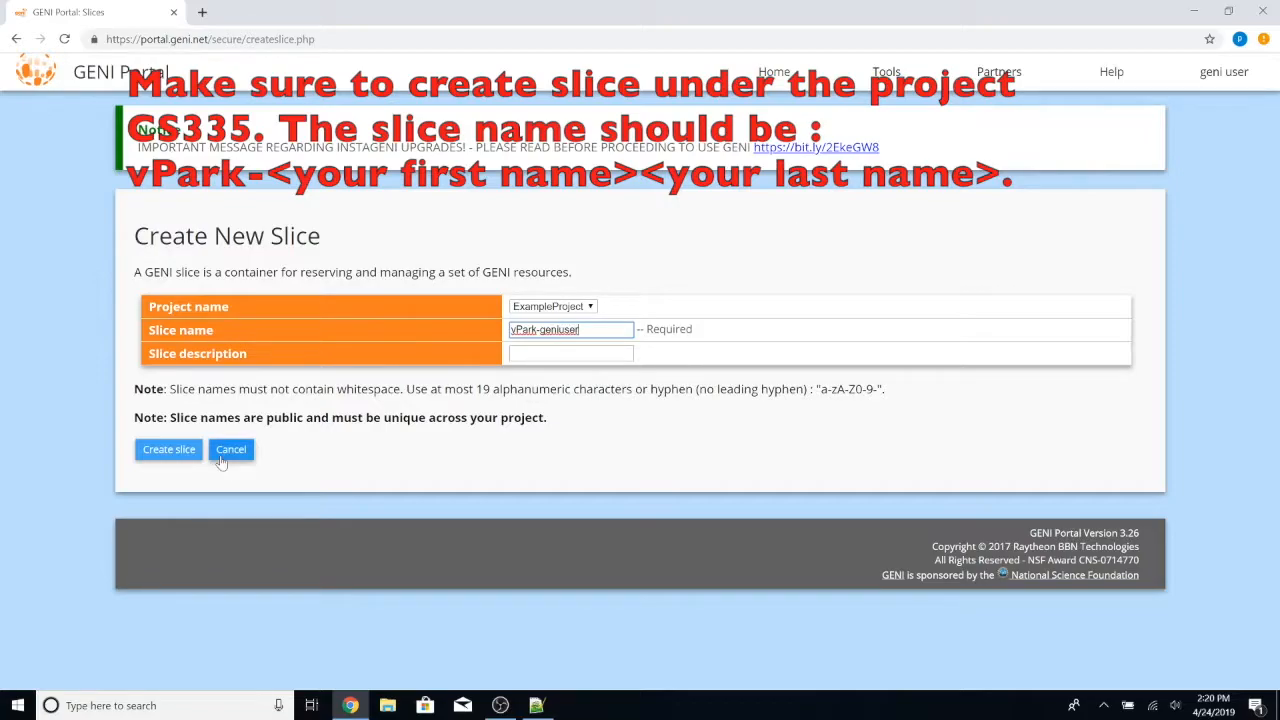
{"action": "left_click", "coordinate": [152, 458]}
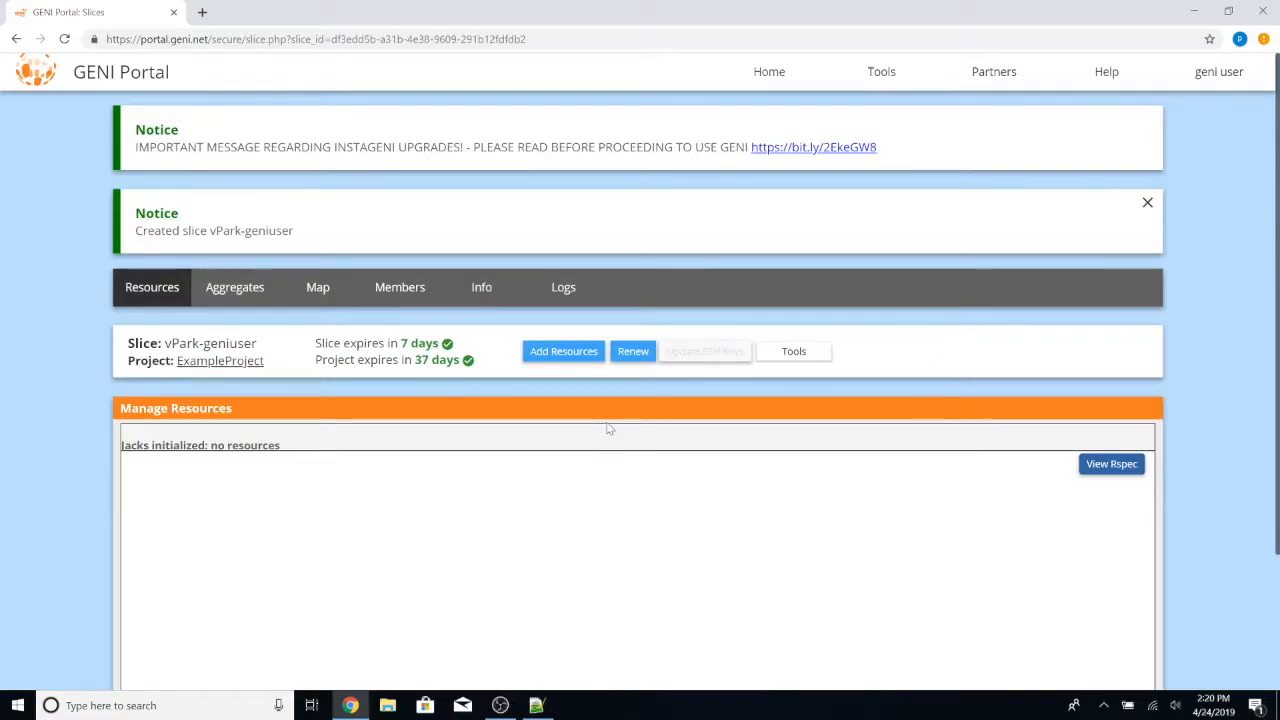
Start adding resources to the vPark-geniuser slice and go to the RSpec selection options
{"action": "left_click", "coordinate": [547, 353]}
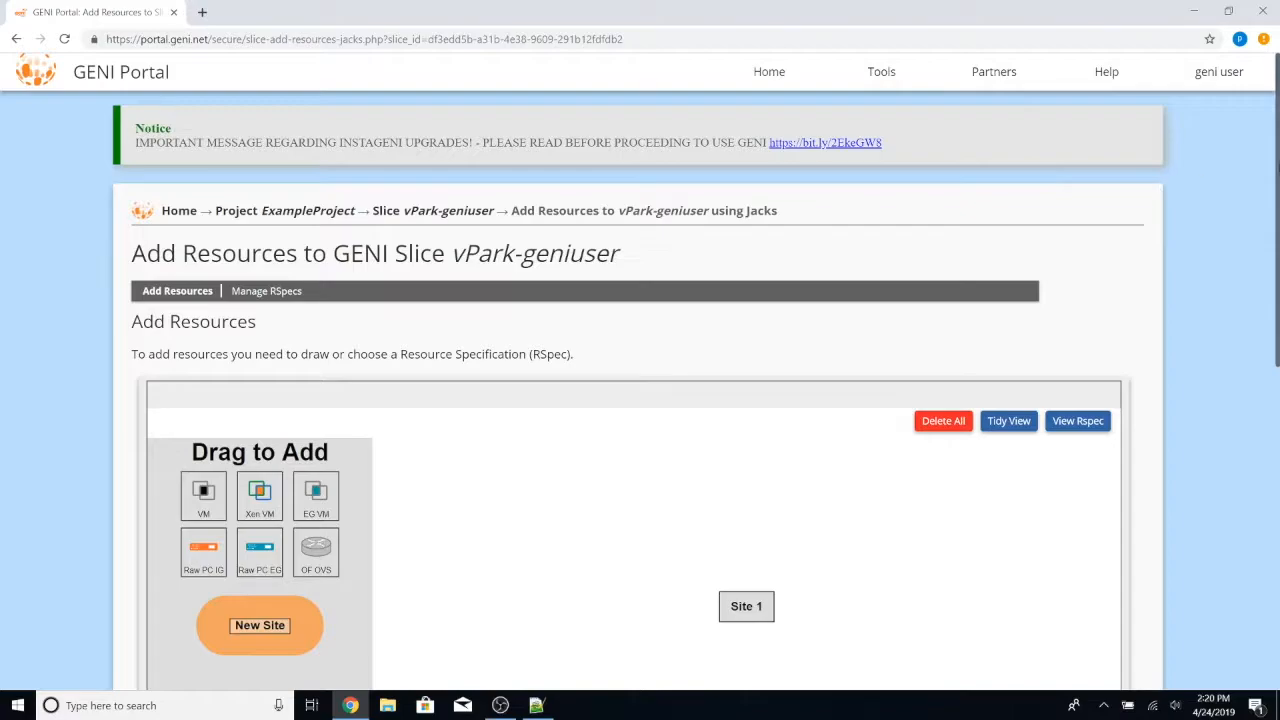
{"action": "scroll", "coordinate": [640, 400], "scroll_direction": "down", "scroll_amount": 2}
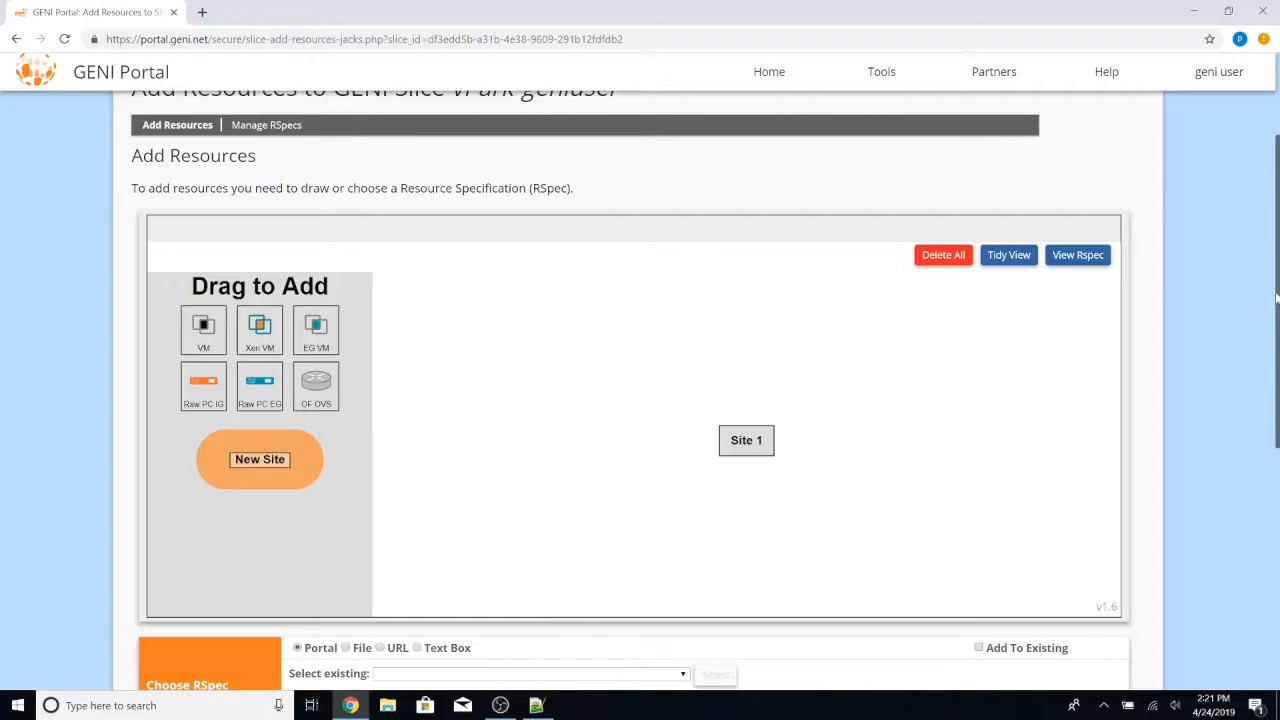
{"action": "left_click_drag", "start_coordinate": [1277, 298], "coordinate": [1277, 300]}
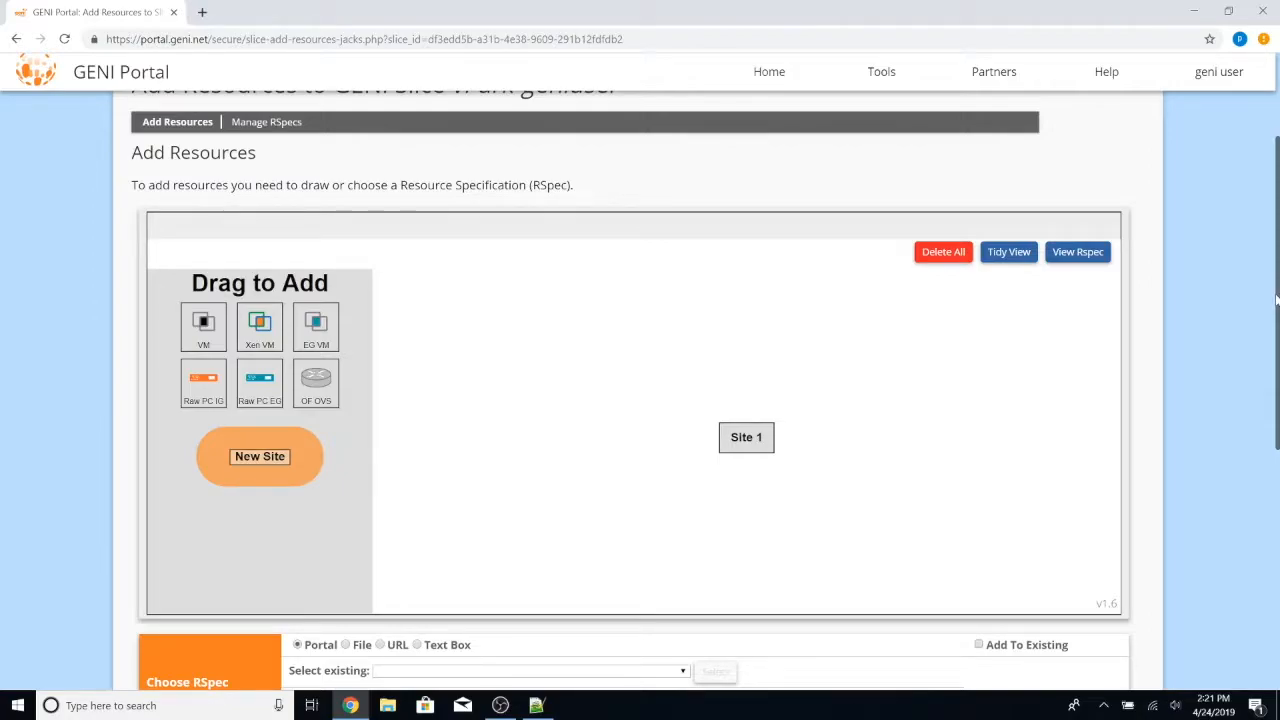
{"action": "left_click_drag", "start_coordinate": [1276, 300], "coordinate": [1276, 314]}
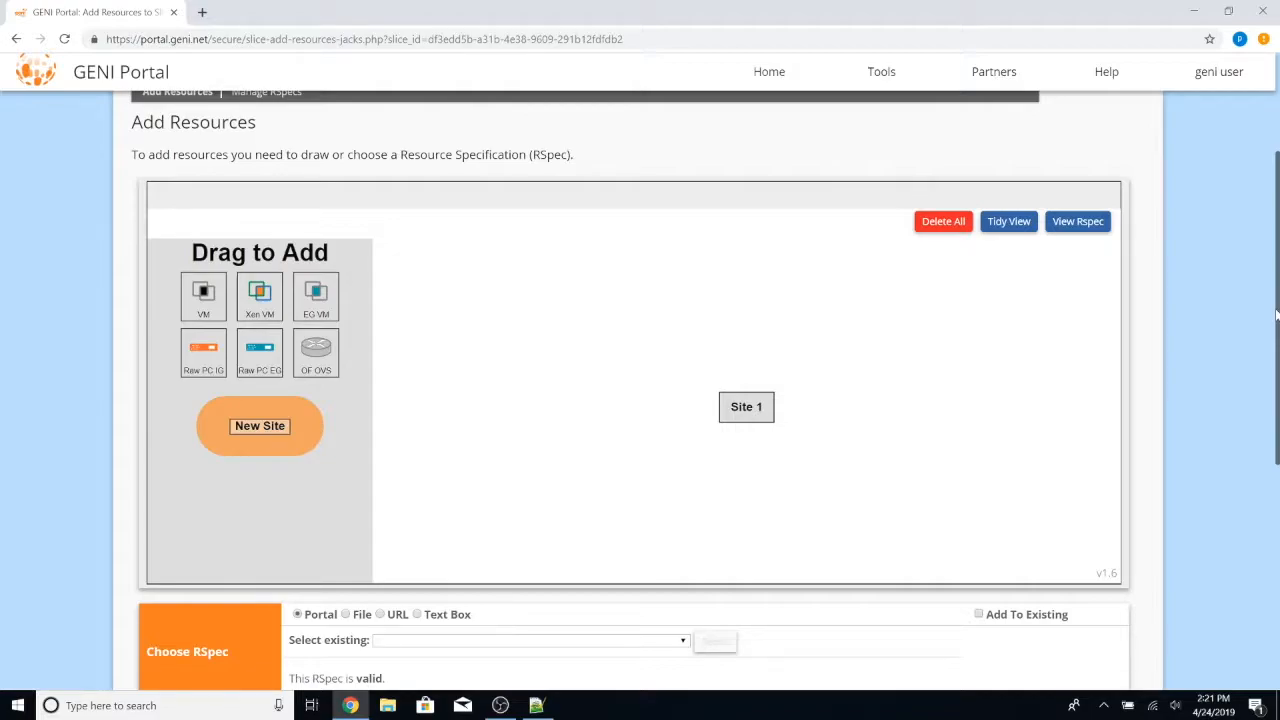
{"action": "left_click_drag", "start_coordinate": [1276, 316], "coordinate": [1276, 412]}
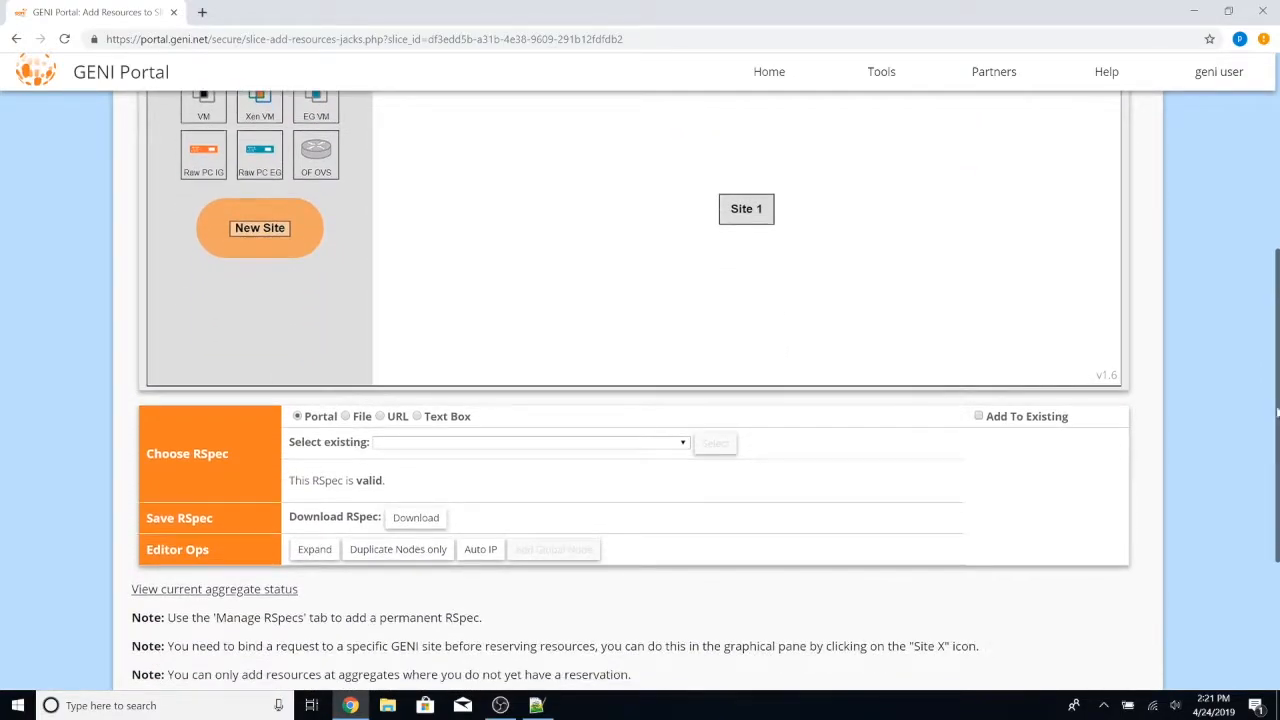
Copy the vPark-snapshot.rspec URL from Notepad++ and load the RSpec into the slice from that URL
{"action": "left_click", "coordinate": [536, 705]}
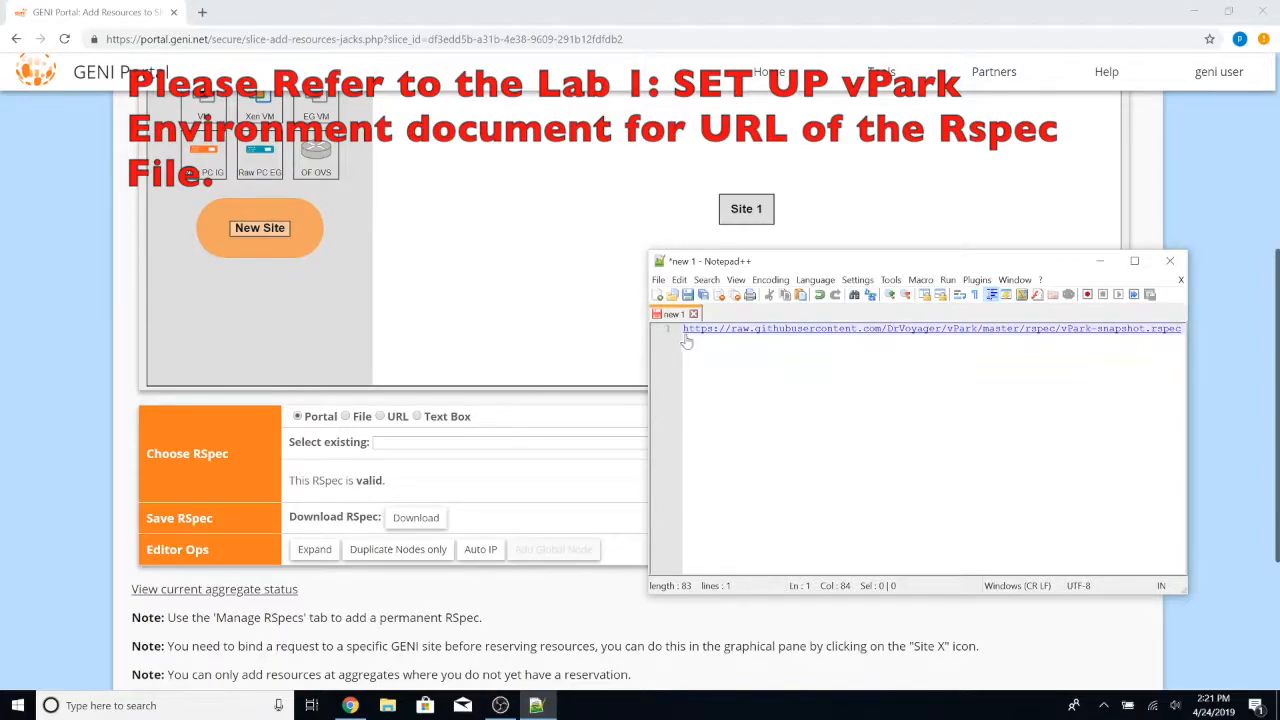
{"action": "key", "text": "ctrl+a"}
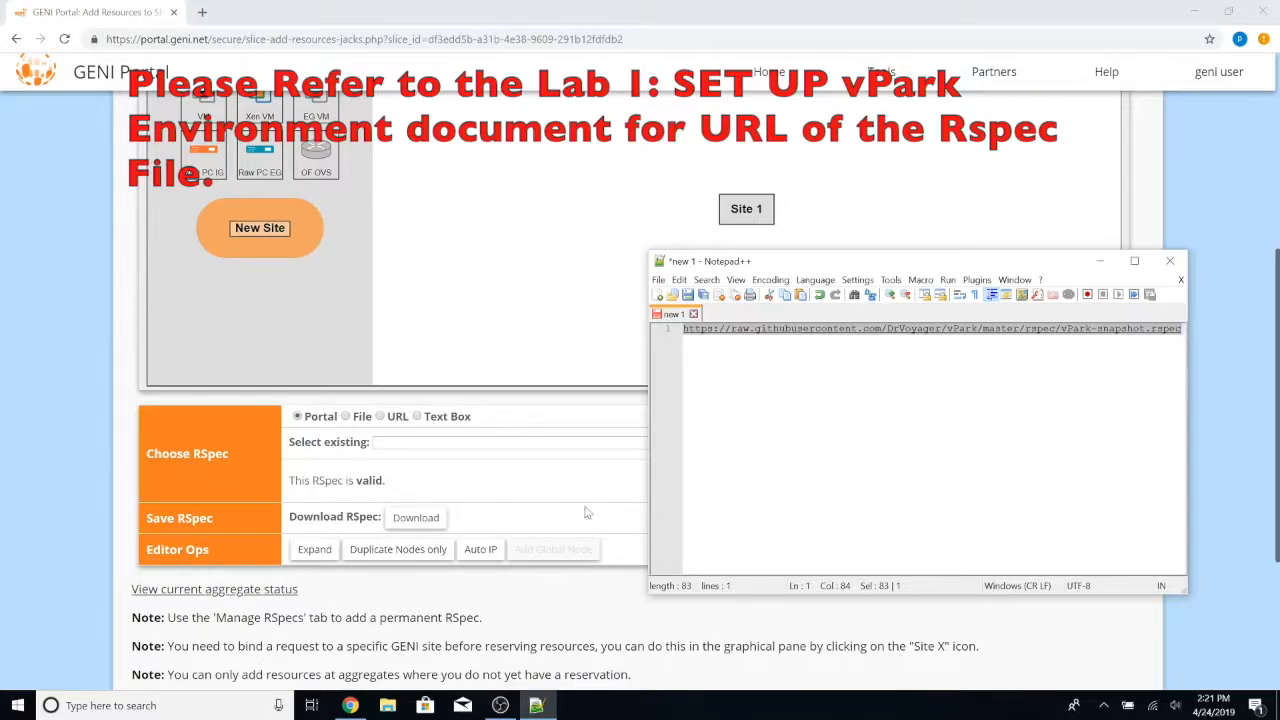
{"action": "left_click", "coordinate": [435, 446]}
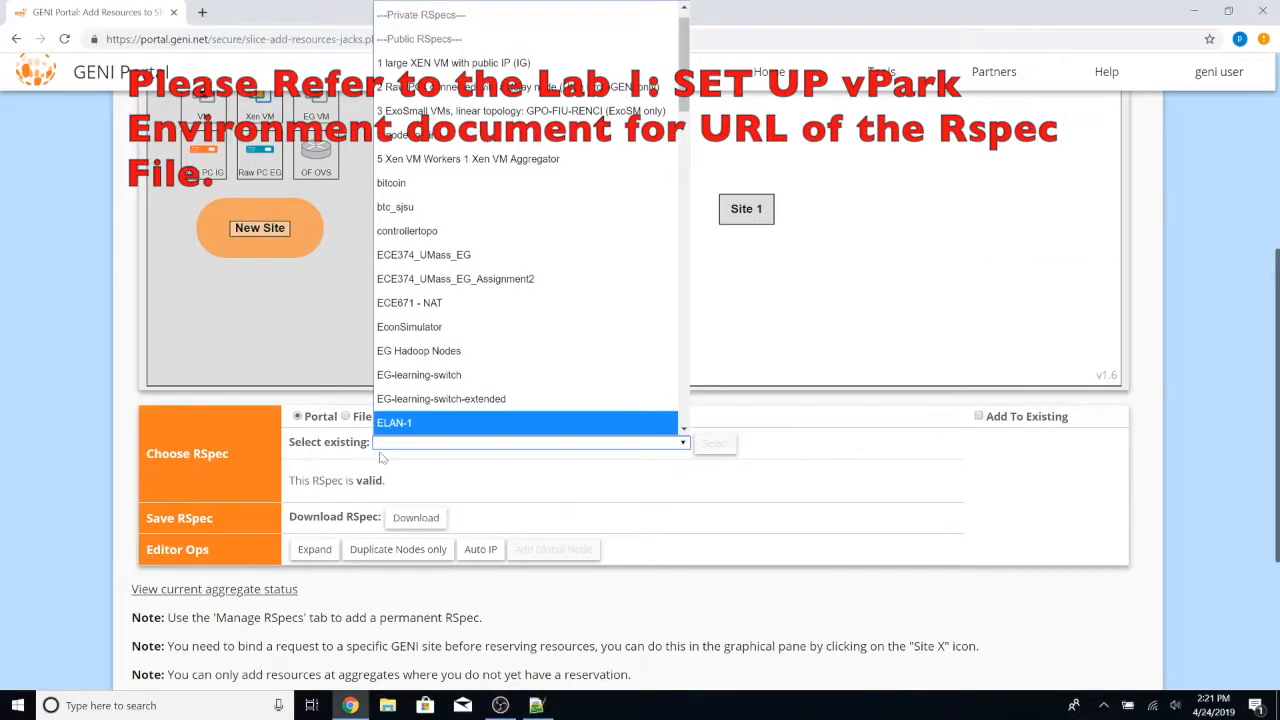
{"action": "left_click", "coordinate": [385, 456]}
{"action": "left_click", "coordinate": [382, 418]}
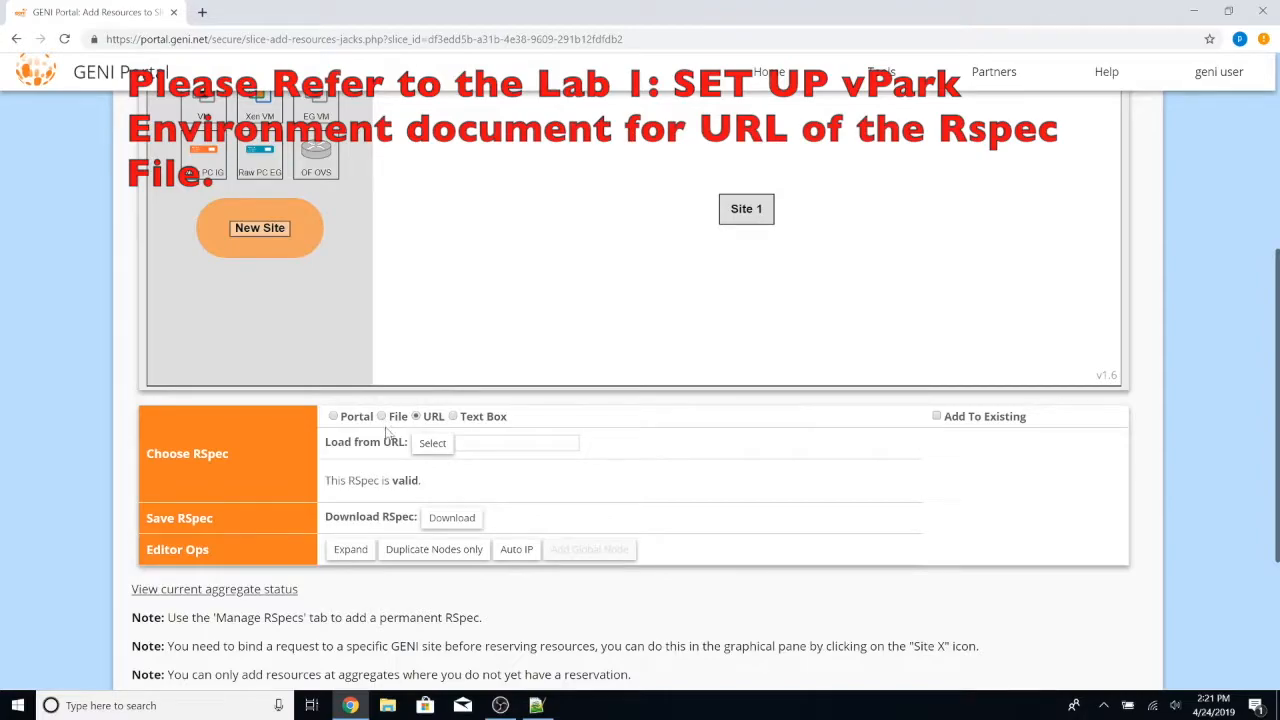
{"action": "left_click", "coordinate": [460, 443]}
{"action": "key", "text": "ctrl+v"}
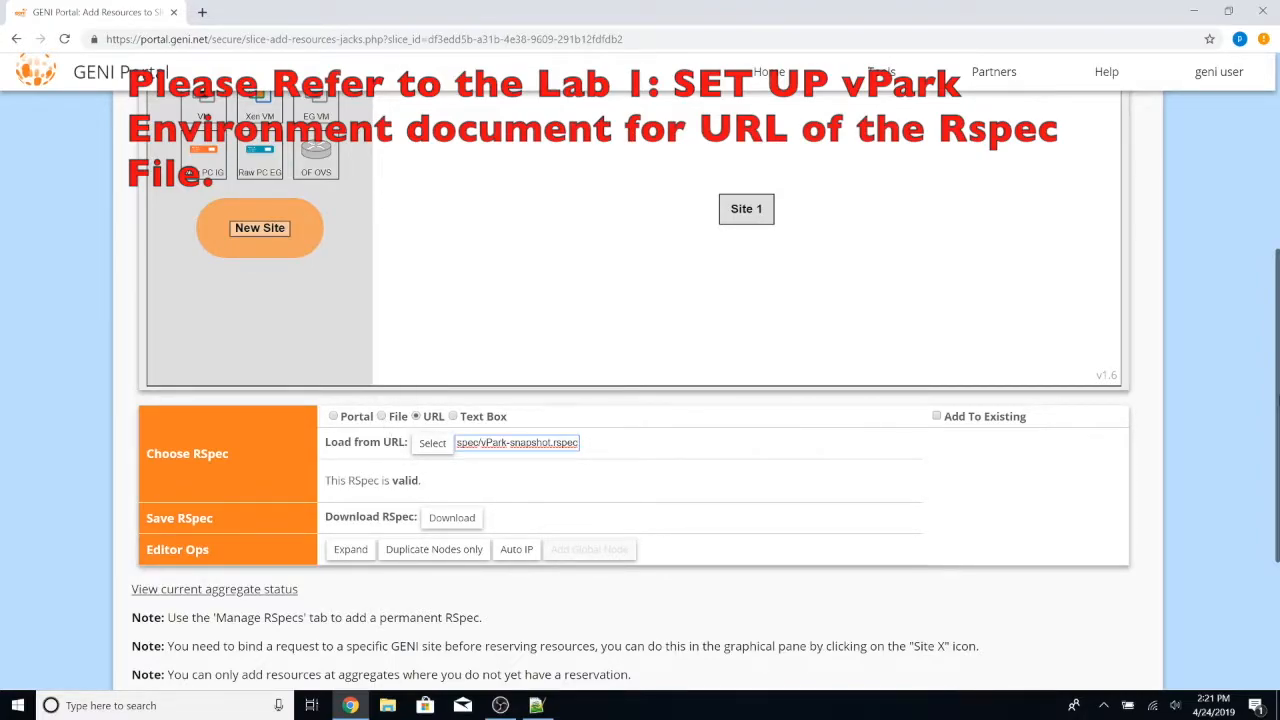
{"action": "scroll", "coordinate": [640, 400], "scroll_direction": "down", "scroll_amount": 1}
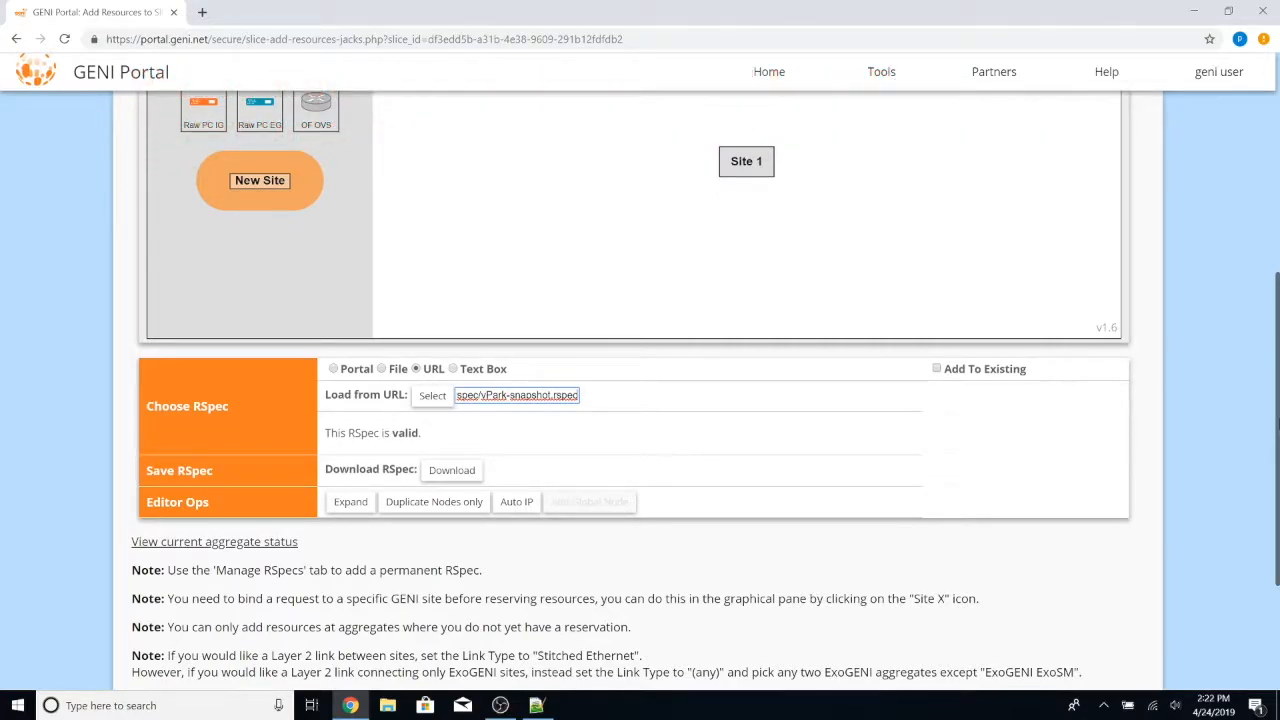
{"action": "left_click", "coordinate": [420, 398]}
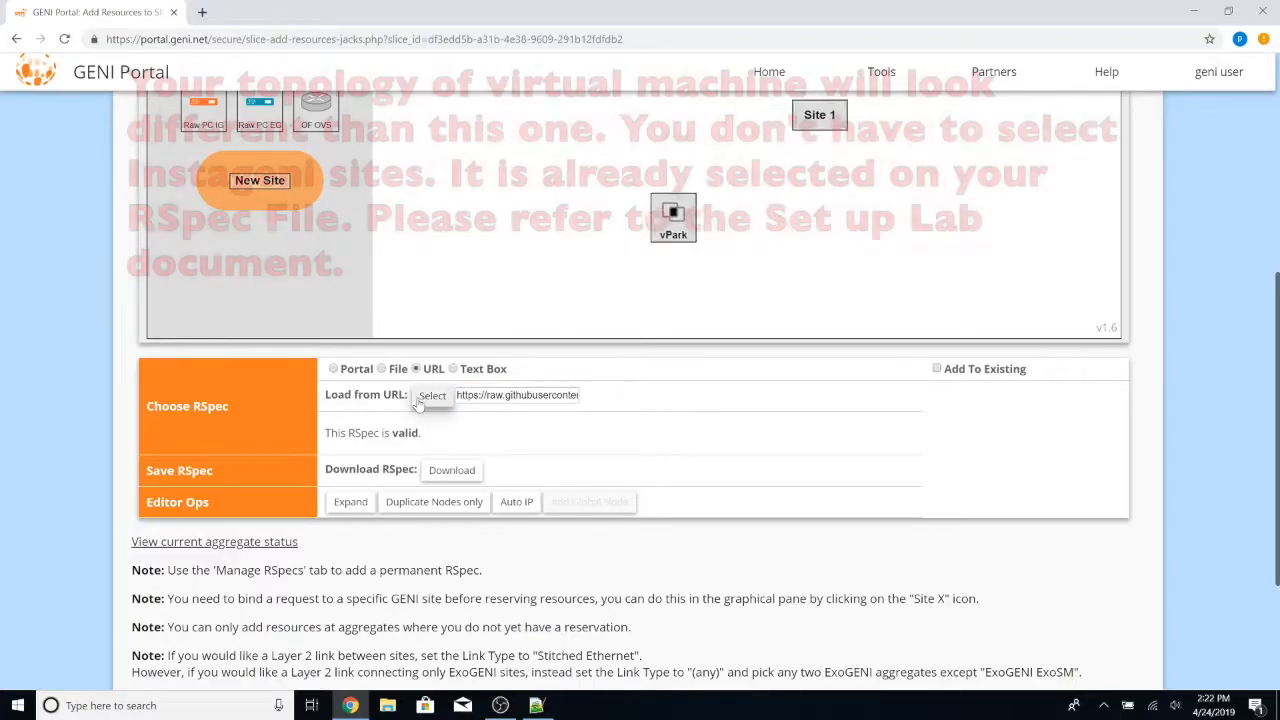
Bind Site 1 in the topology to the UMKC InstaGENI site
{"action": "scroll", "coordinate": [420, 400], "scroll_direction": "up", "scroll_amount": 2}
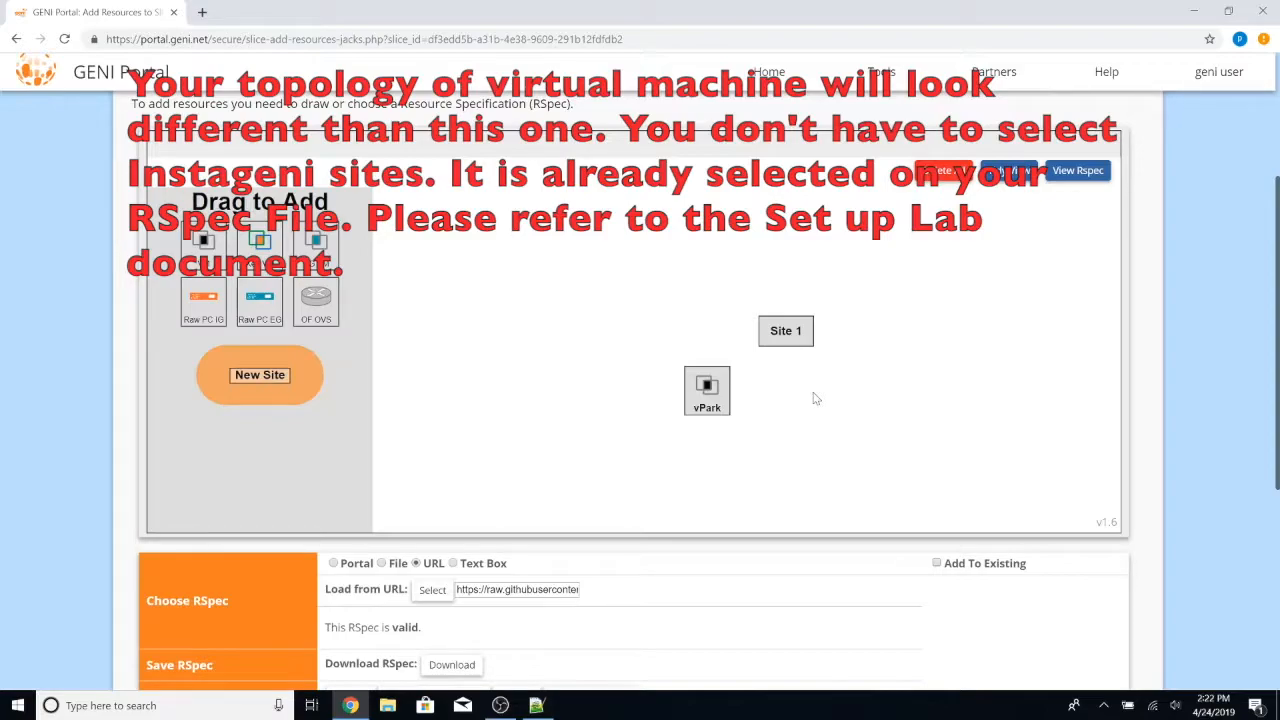
{"action": "left_click", "coordinate": [797, 332]}
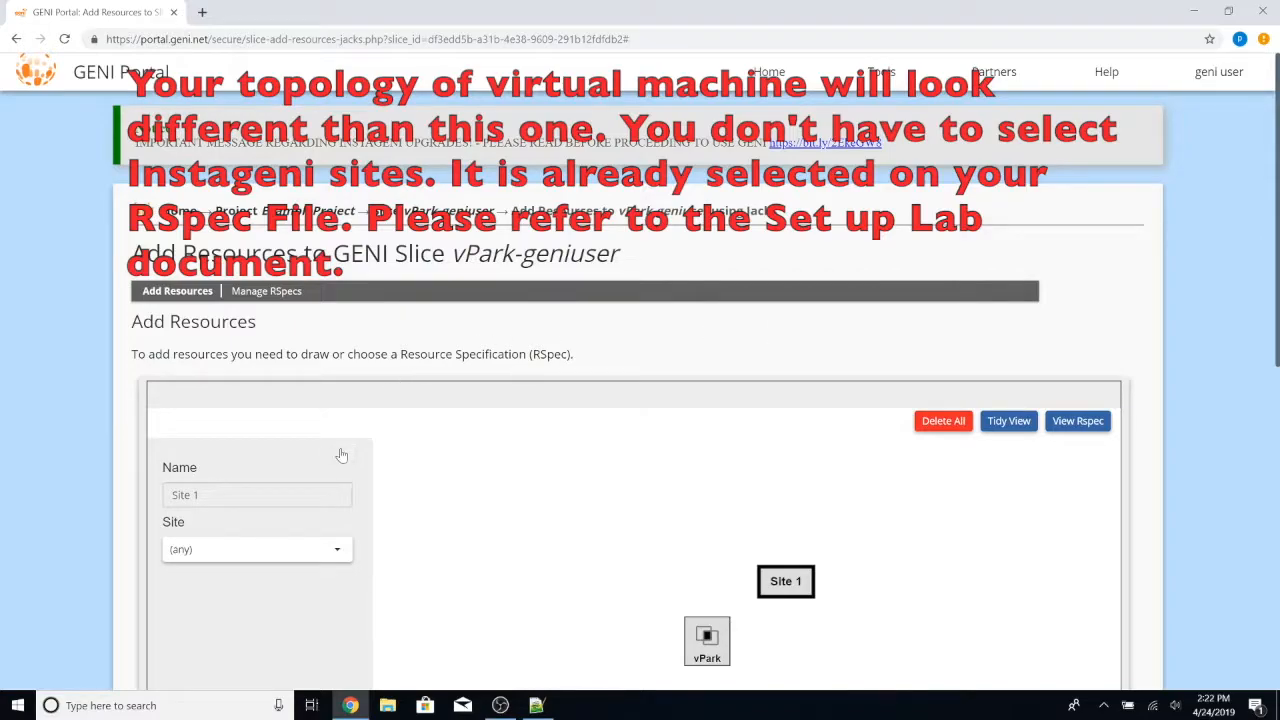
{"action": "left_click", "coordinate": [337, 551]}
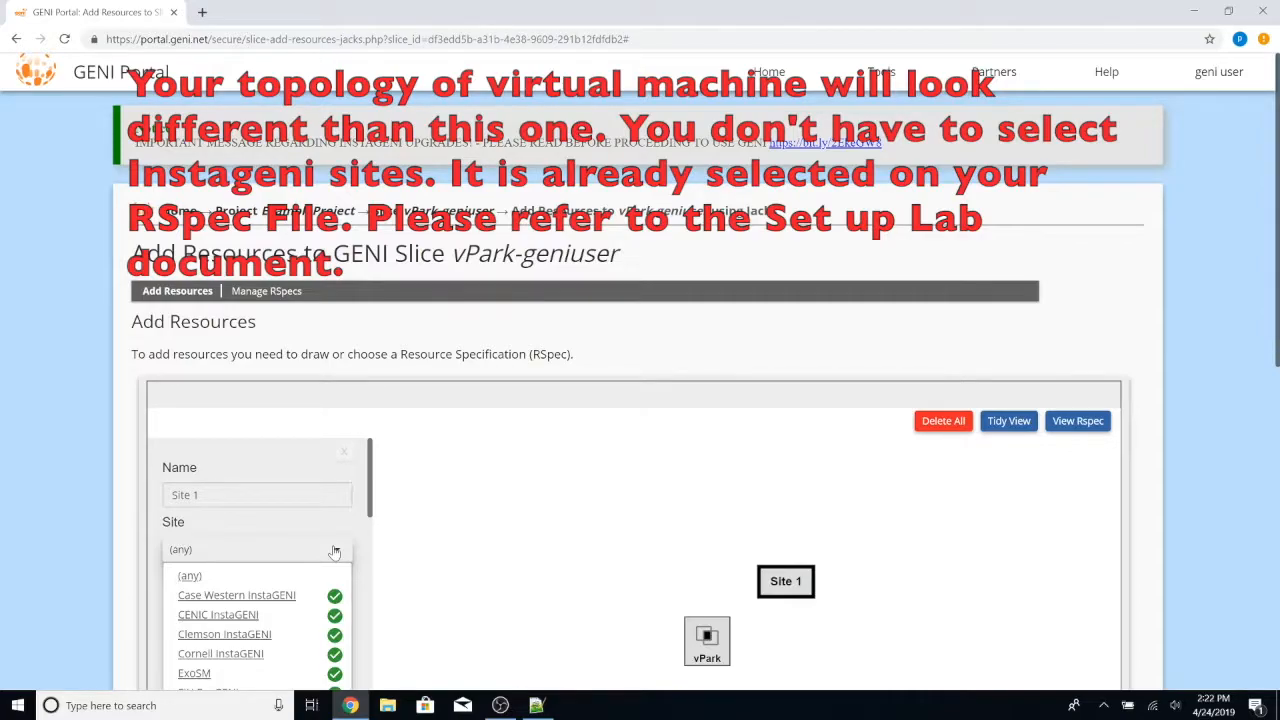
{"action": "left_click_drag", "start_coordinate": [370, 507], "coordinate": [375, 700]}
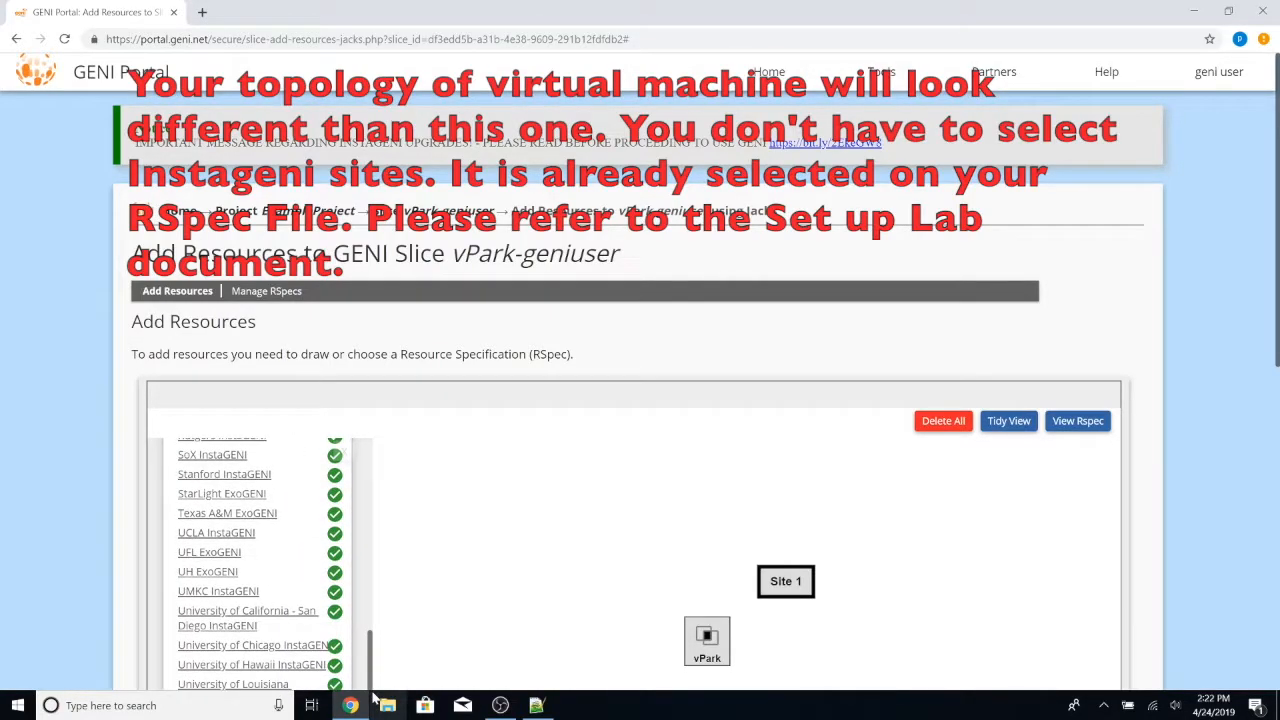
{"action": "left_click", "coordinate": [252, 592]}
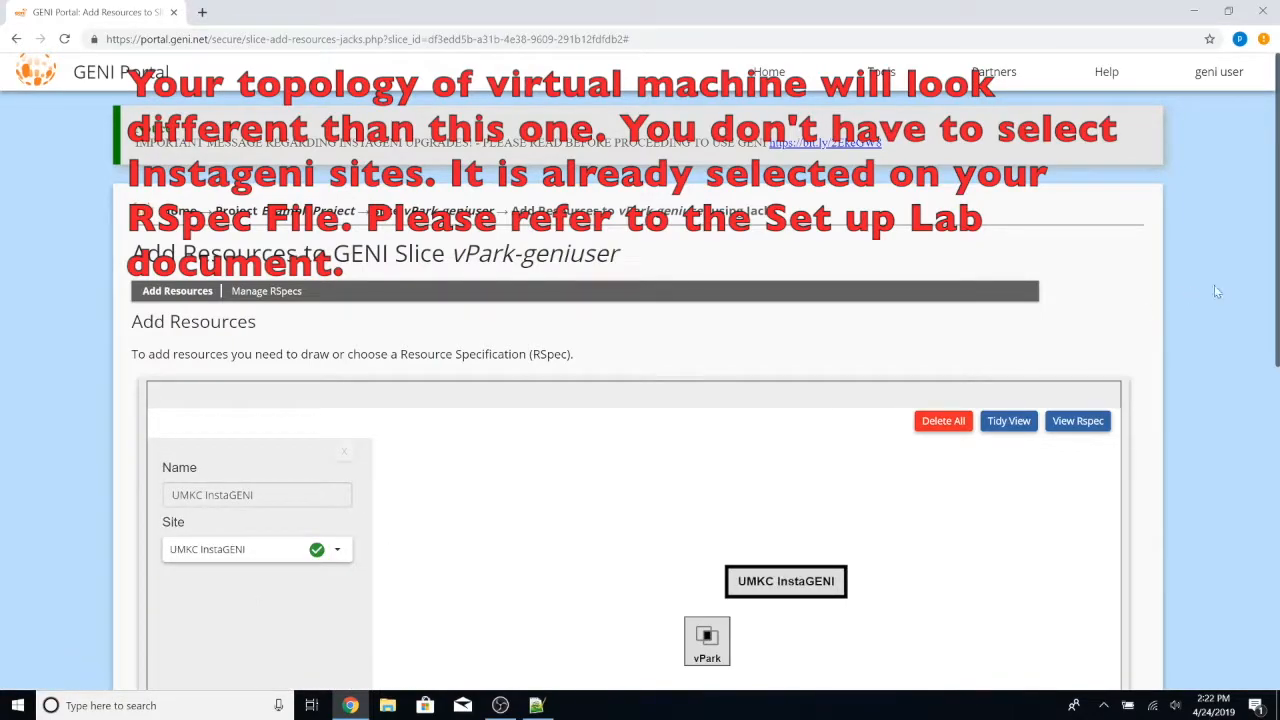
Reserve the resources for the vPark node bound to UMKC InstaGENI
{"action": "scroll", "coordinate": [1255, 273], "scroll_direction": "down", "scroll_amount": 2}
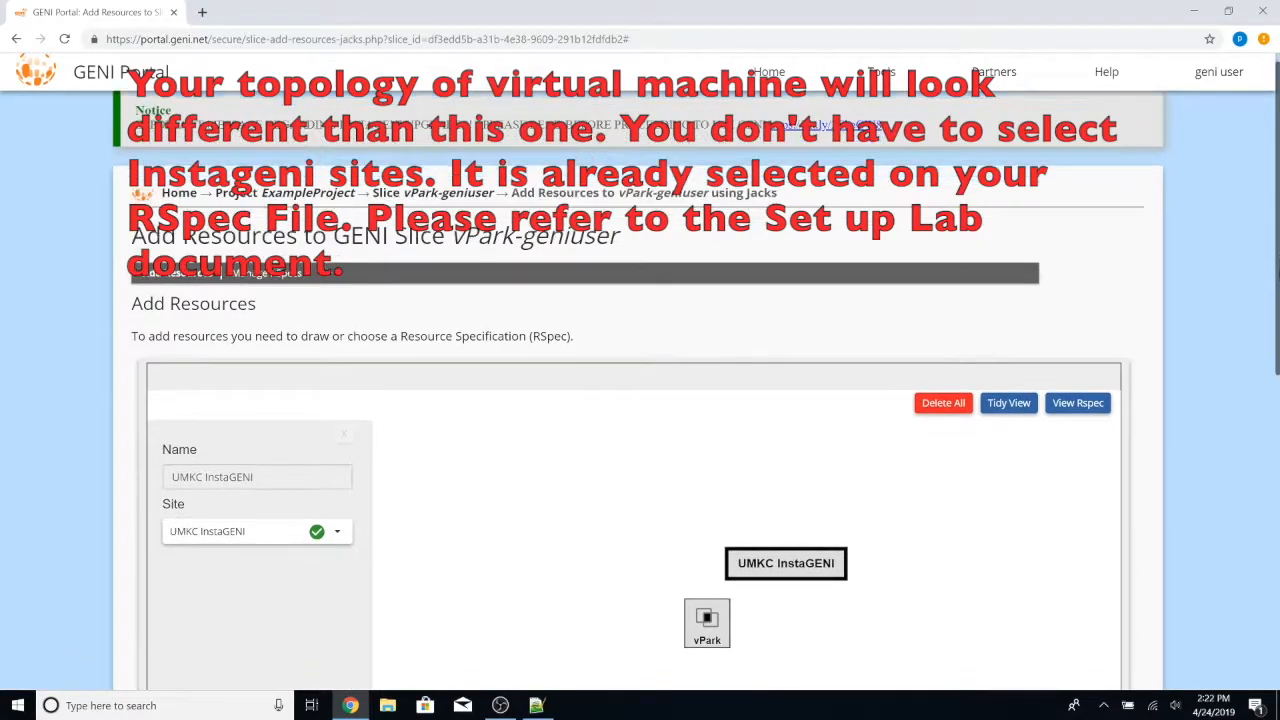
{"action": "scroll", "coordinate": [640, 400], "scroll_direction": "down", "scroll_amount": 1}
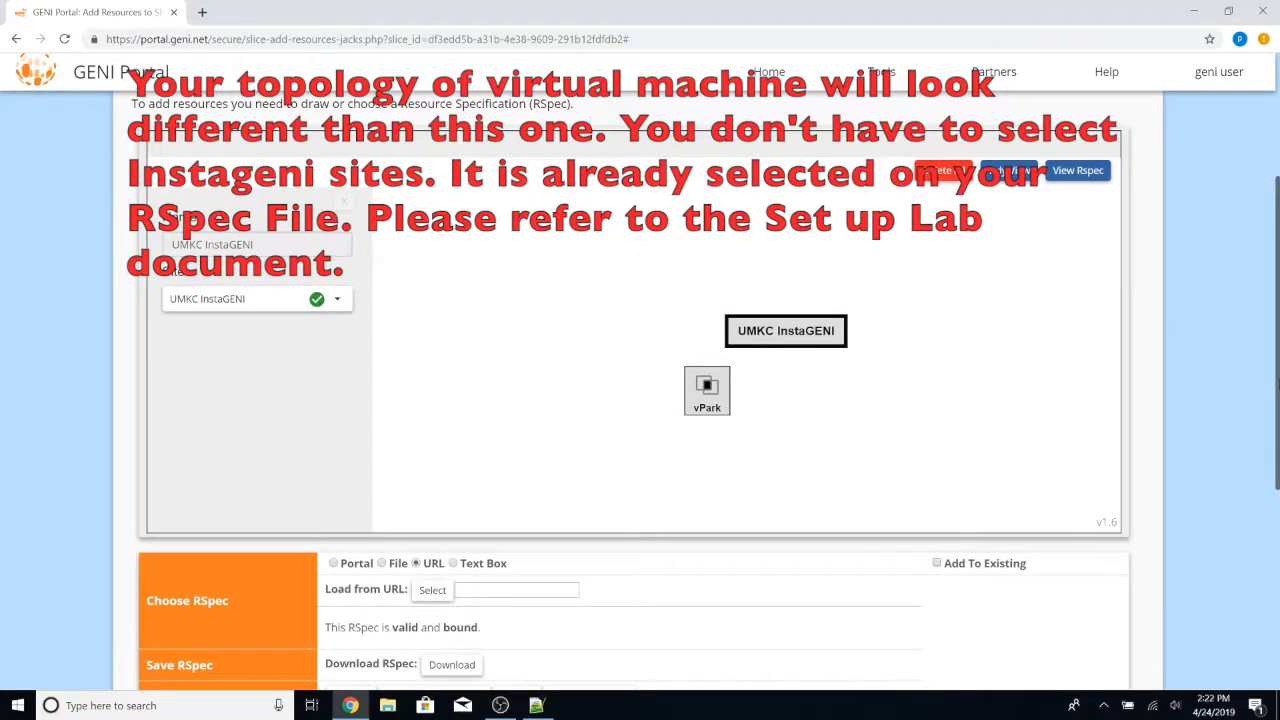
{"action": "scroll", "coordinate": [640, 400], "scroll_direction": "down", "scroll_amount": 3}
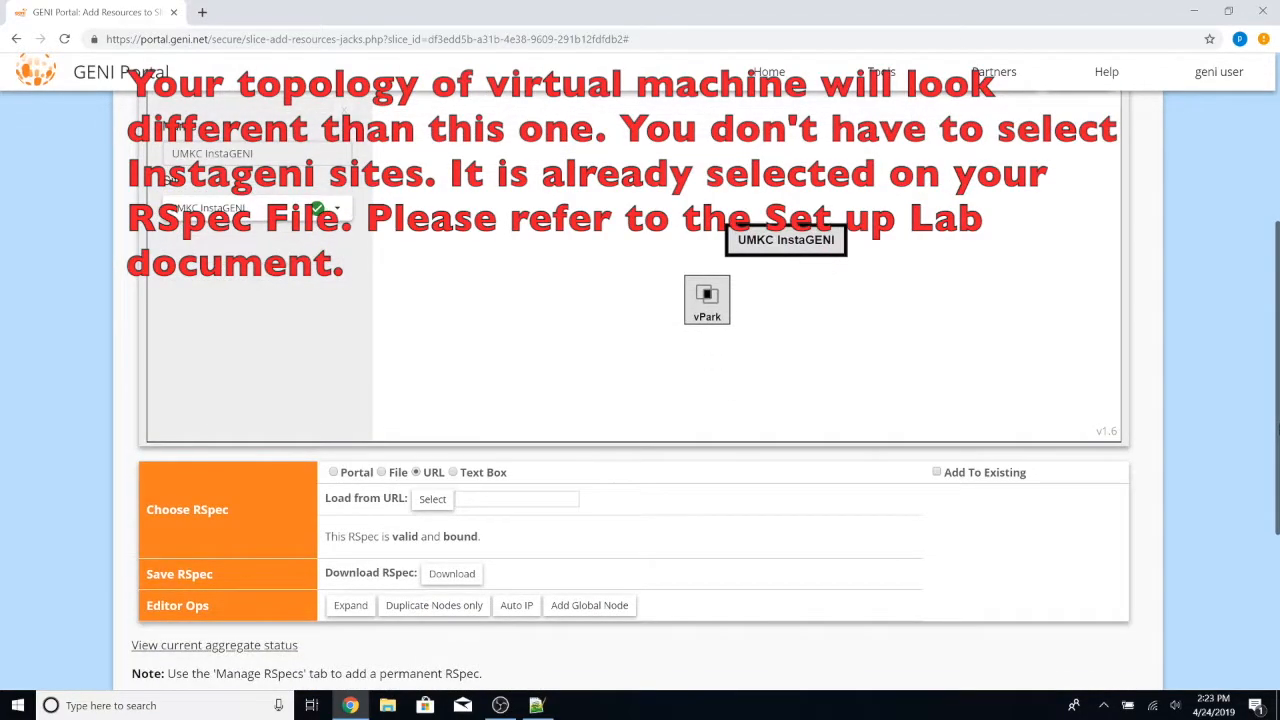
{"action": "scroll", "coordinate": [522, 466], "scroll_direction": "down", "scroll_amount": 1}
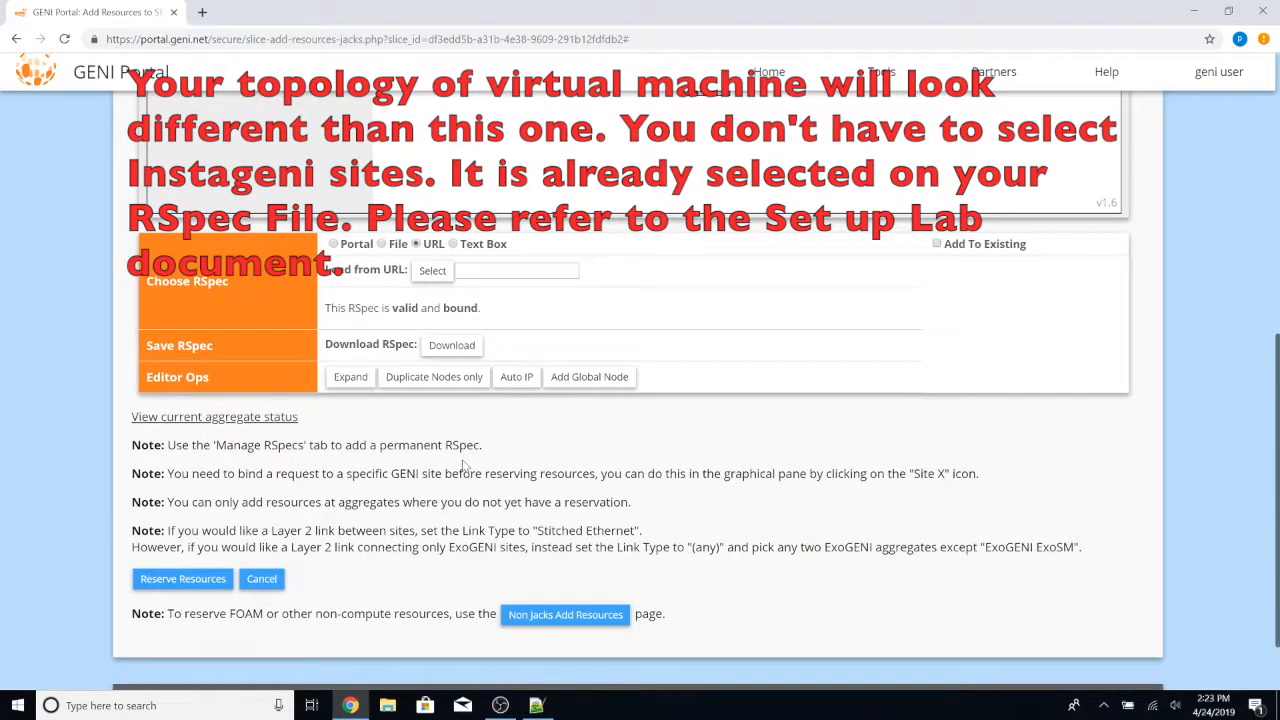
{"action": "left_click", "coordinate": [163, 586]}
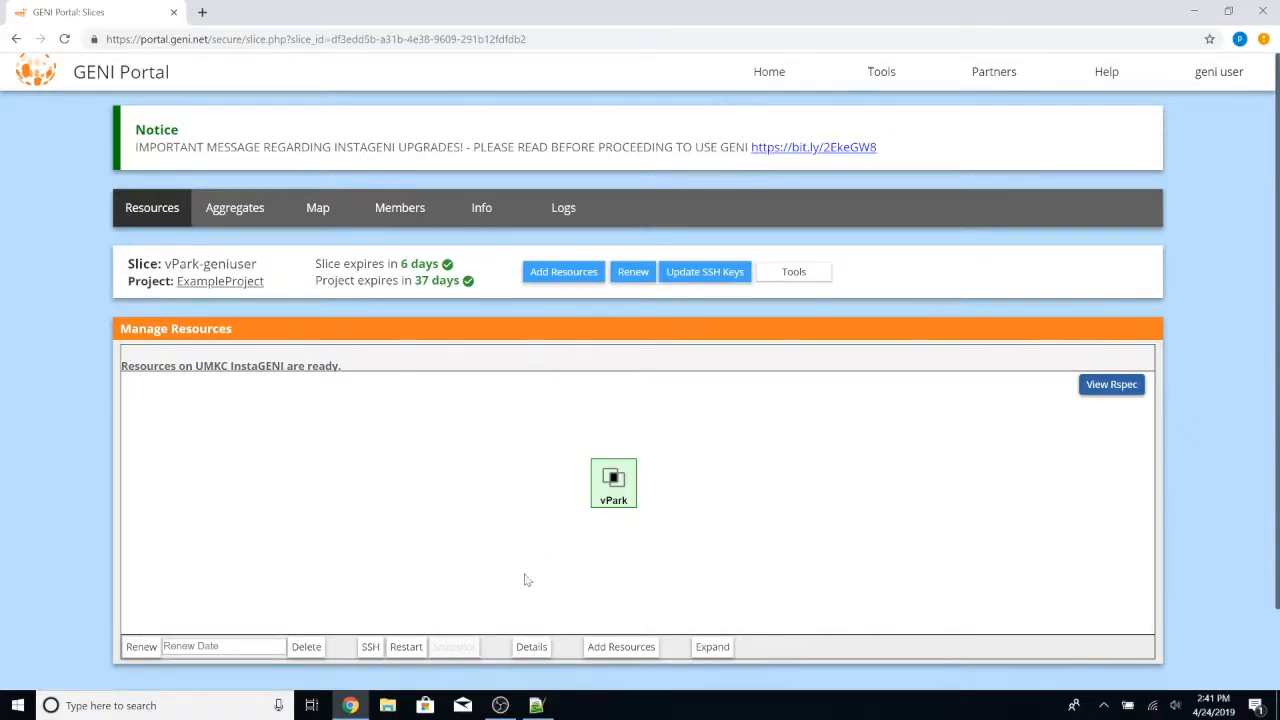
Open the details of the slice's reserved resources and examine the vPark node's status, hostname and SSH login information
{"action": "left_click", "coordinate": [531, 646]}
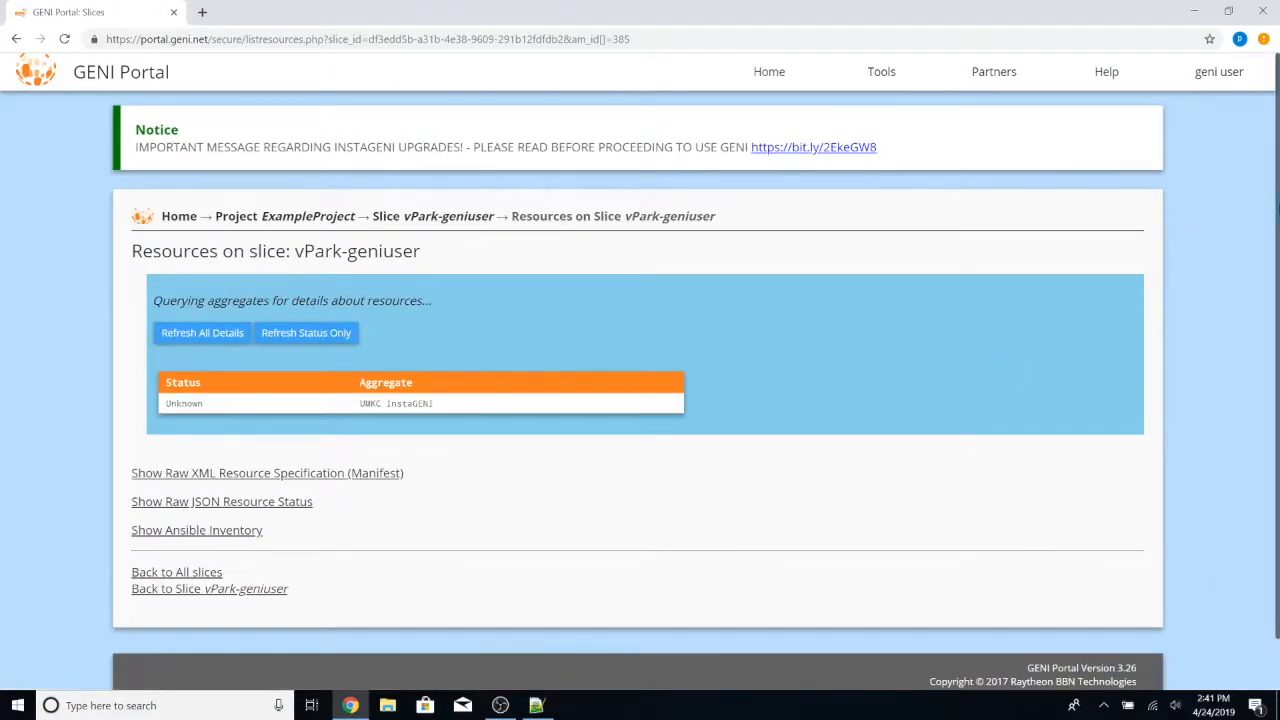
{"action": "scroll", "coordinate": [1017, 226], "scroll_direction": "down", "scroll_amount": 1}
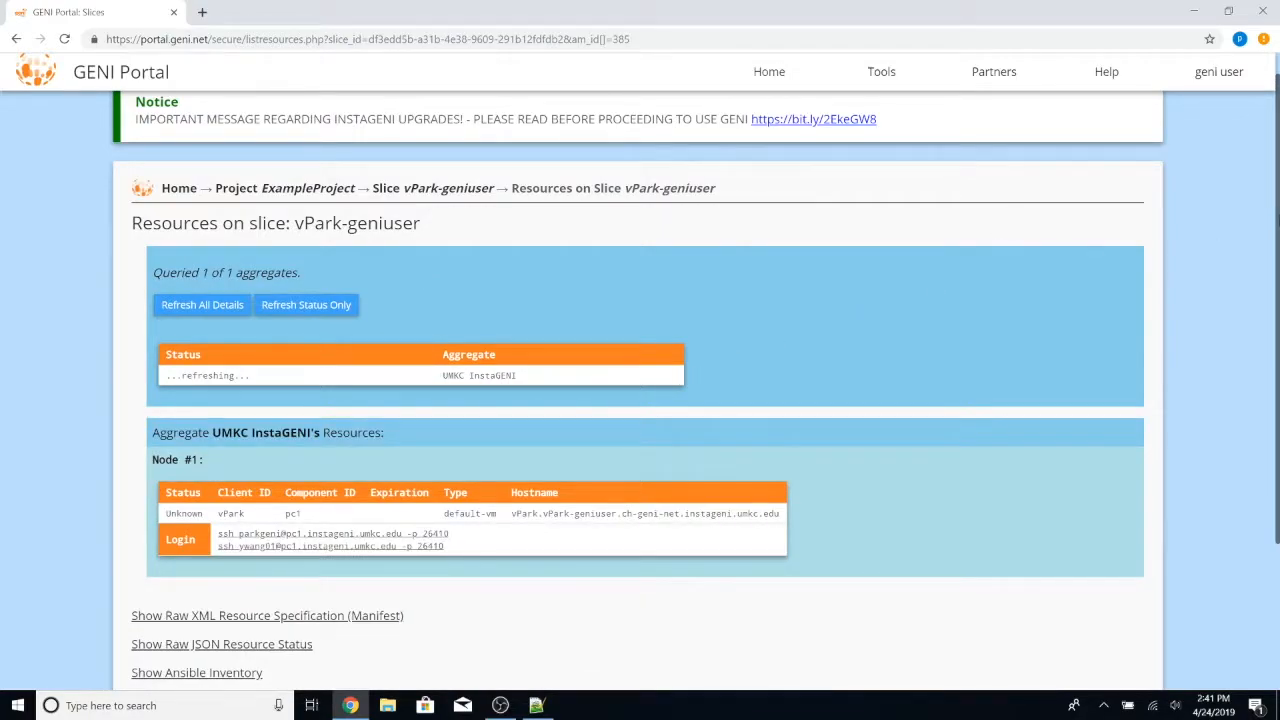
{"action": "scroll", "coordinate": [640, 390], "scroll_direction": "down", "scroll_amount": 1}
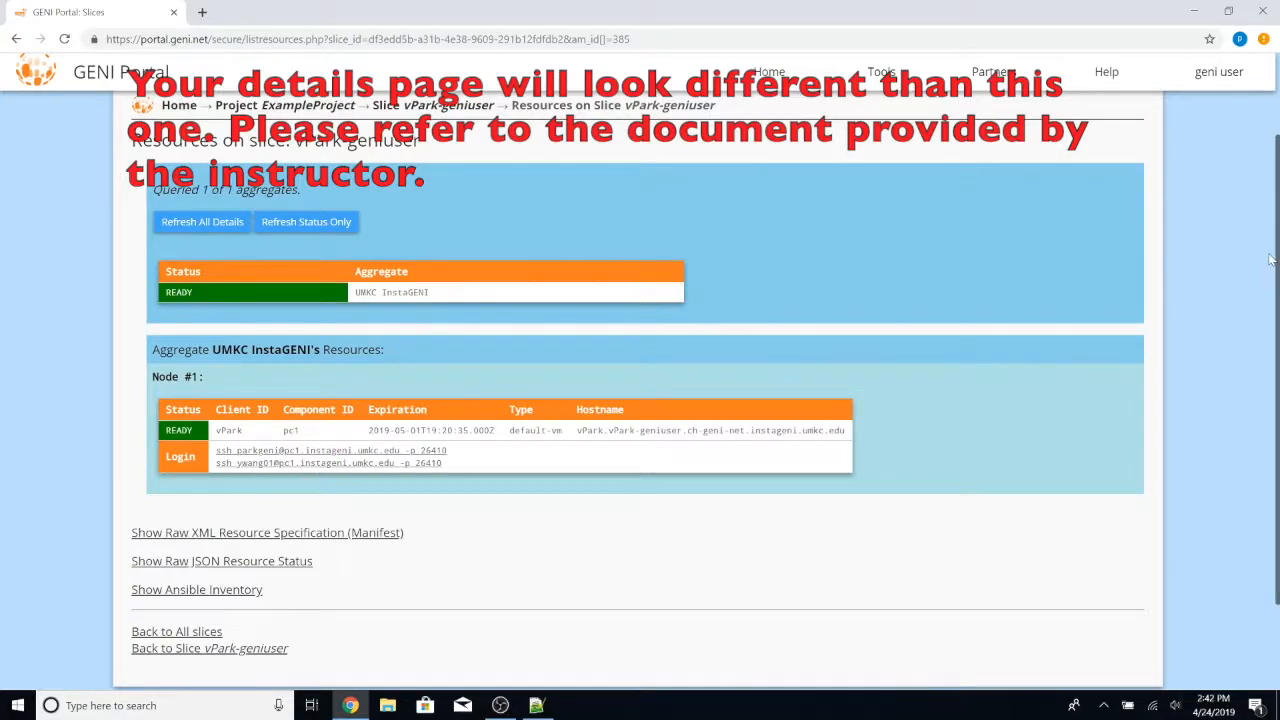
{"action": "left_click_drag", "start_coordinate": [1271, 261], "coordinate": [1275, 270]}
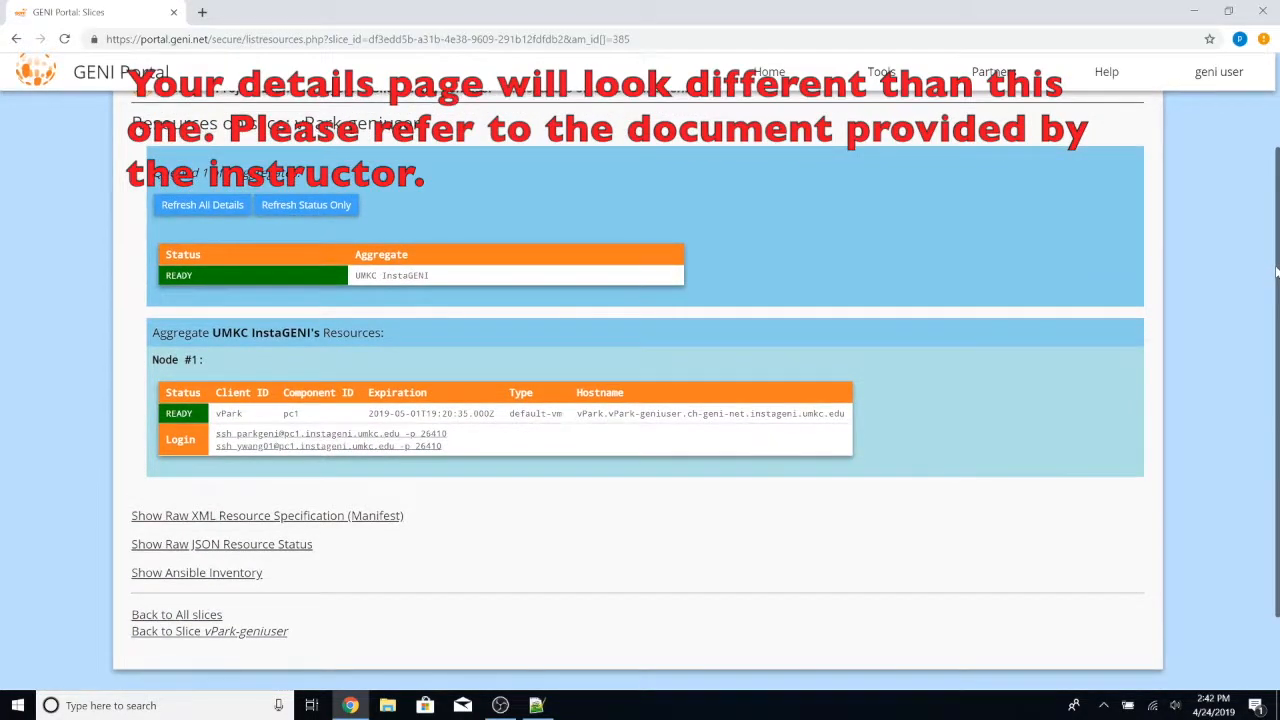
{"action": "left_click_drag", "start_coordinate": [1277, 270], "coordinate": [1278, 284]}
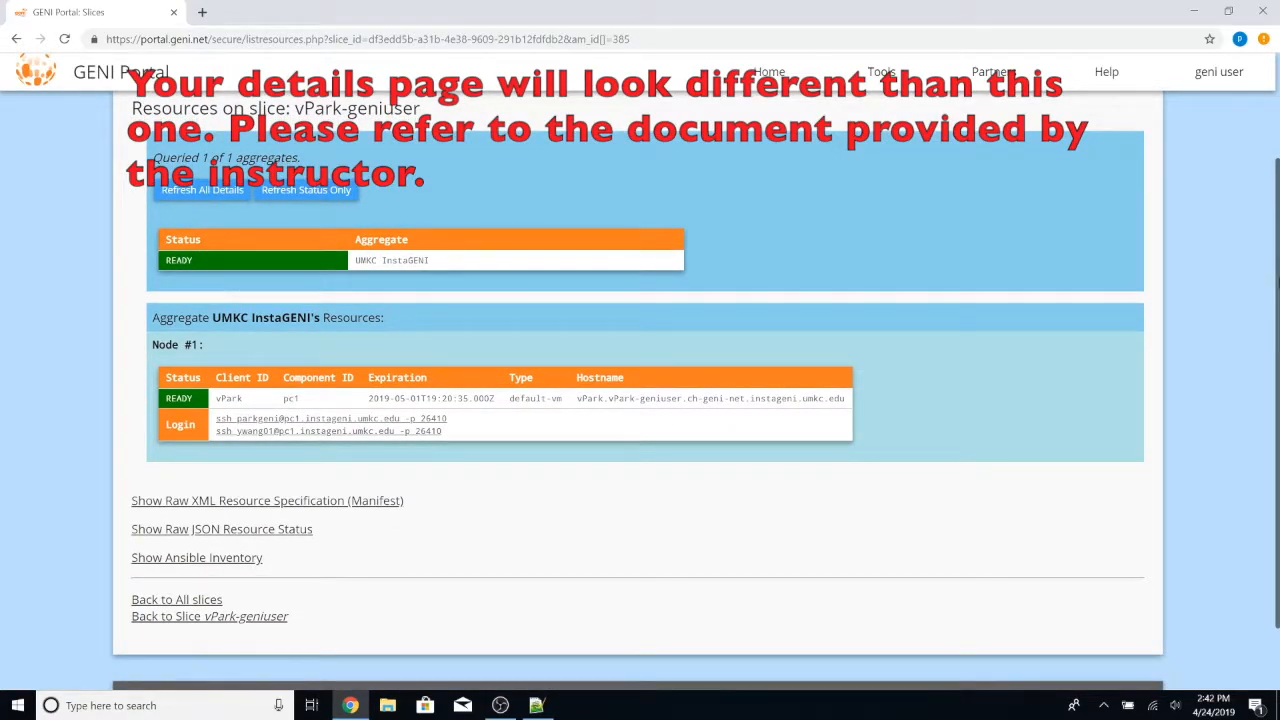